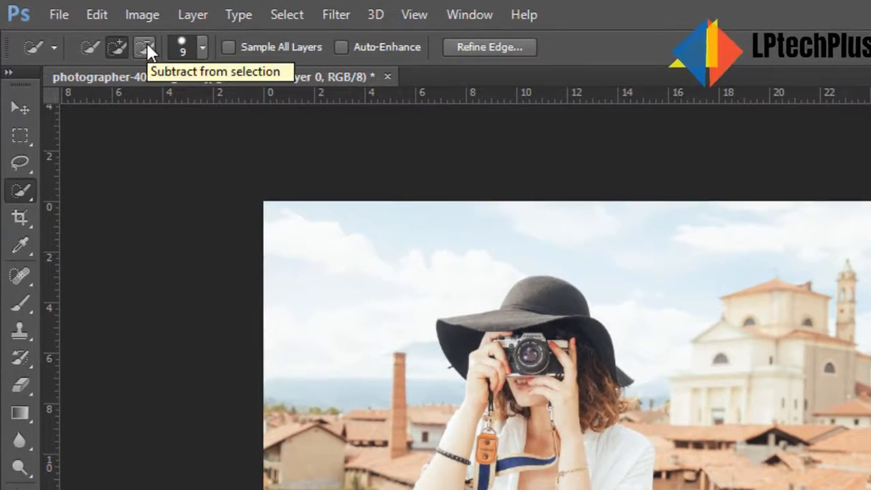
- Refine the quick selection of the woman's black trousers in subtract mode so that it excludes the shirt and background
click(148, 51)
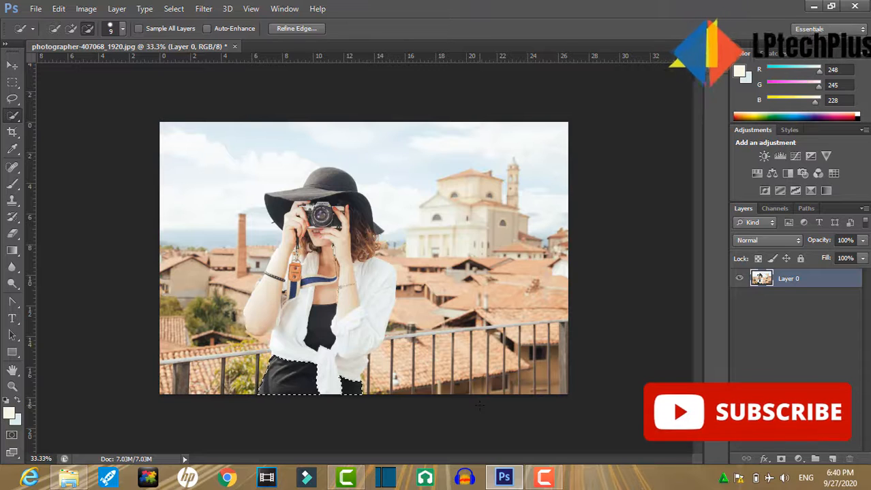
key(ctrl+plus)
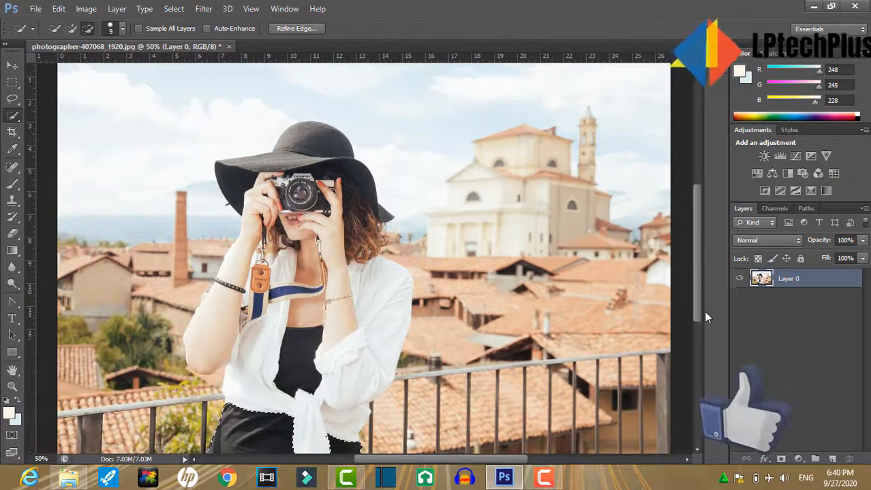
scroll(705, 317, down, 5)
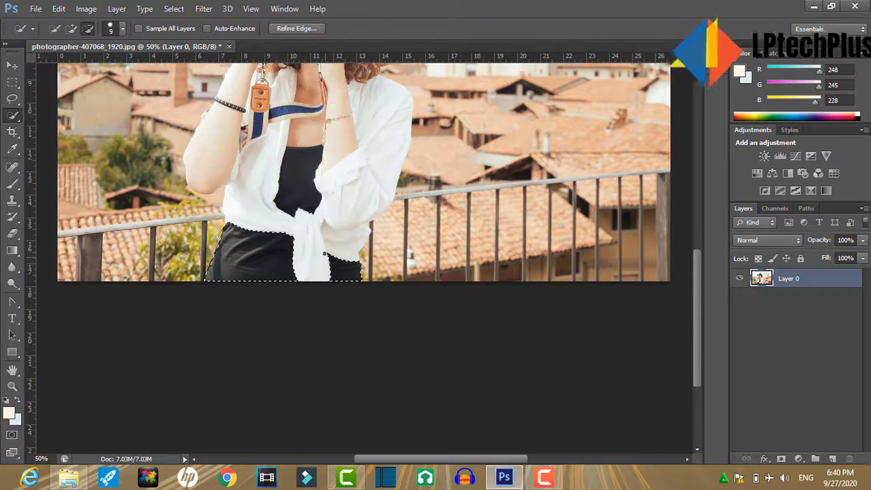
click(199, 181)
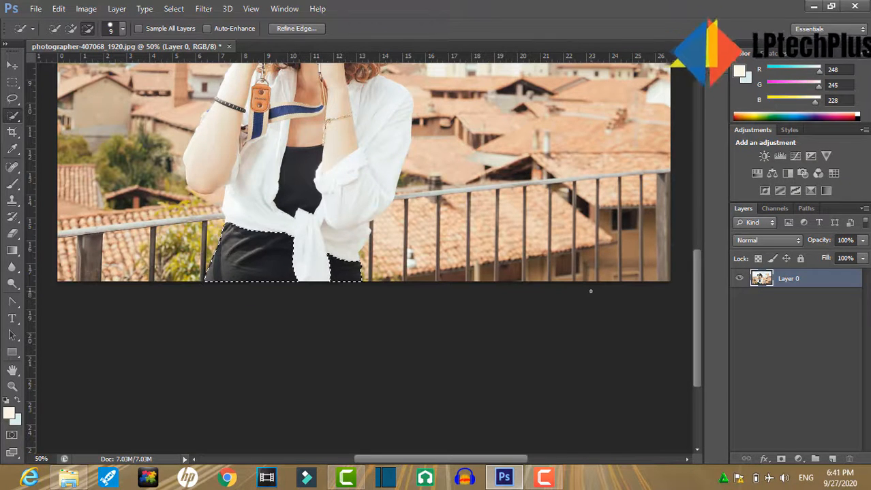
key(ctrl+minus)
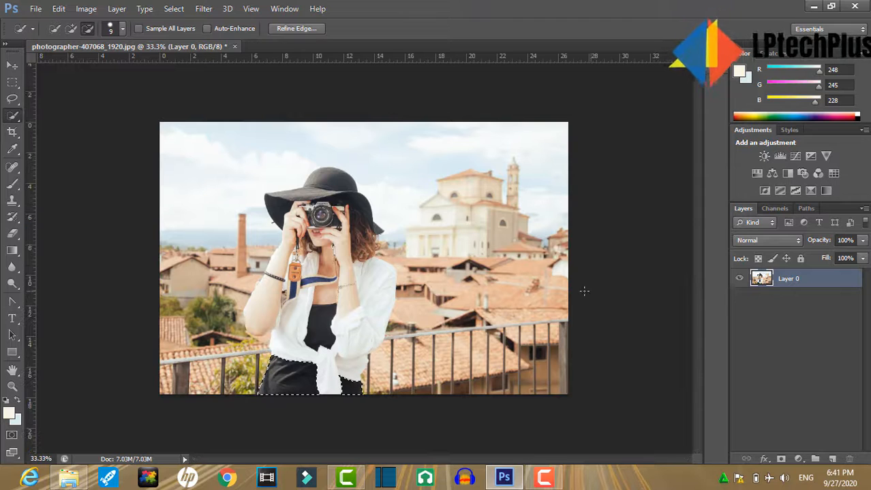
click(87, 28)
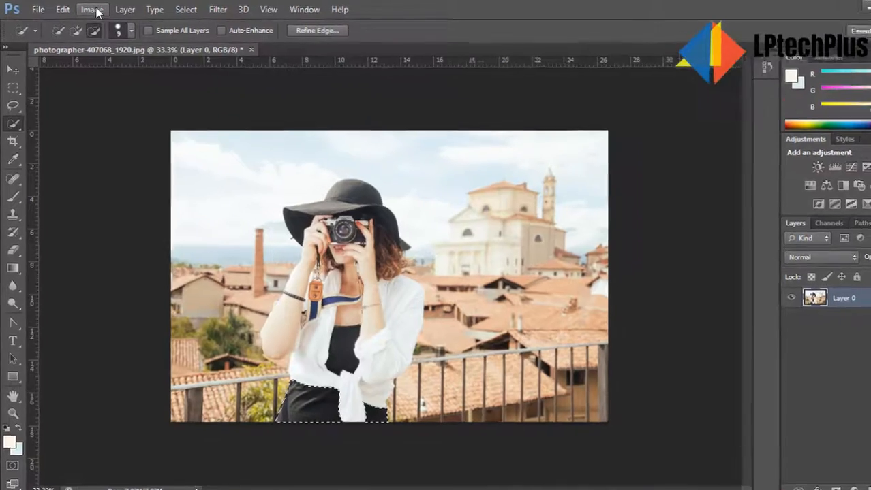
- Recolour the selected trousers blue with a midtone Color Balance of -39 cyan/red, 0 magenta/green and +100 yellow/blue
click(86, 9)
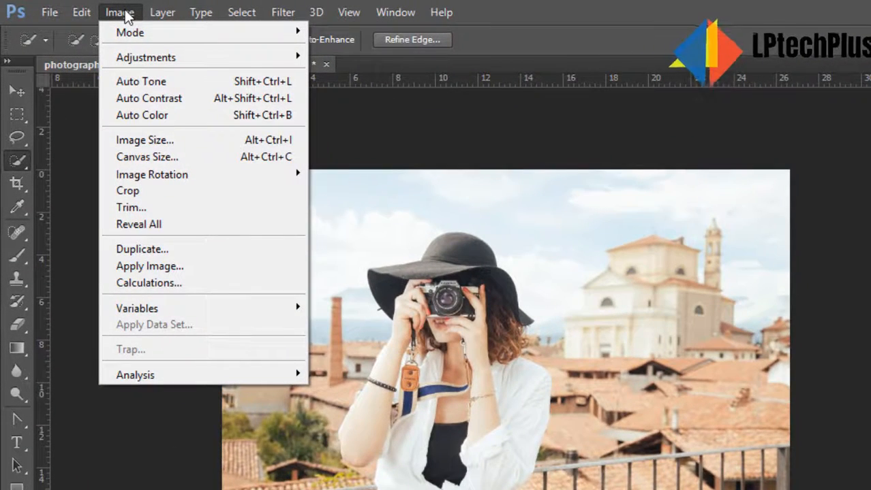
mouse_move(160, 58)
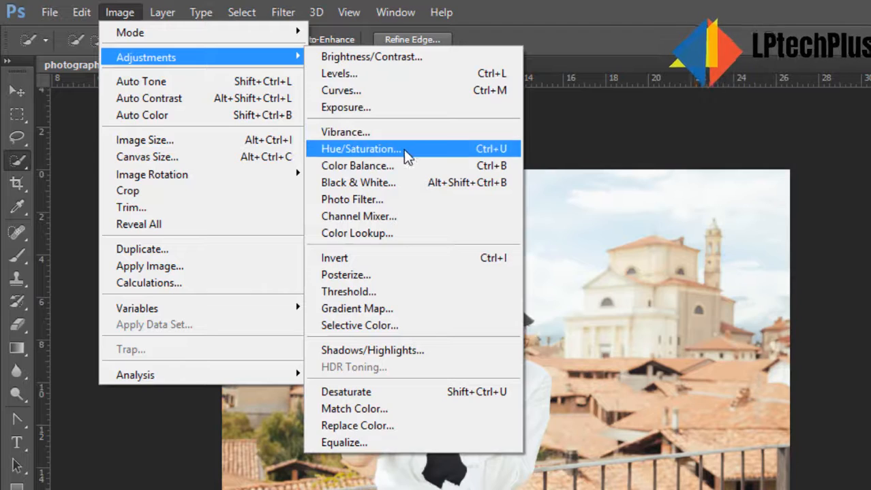
click(366, 168)
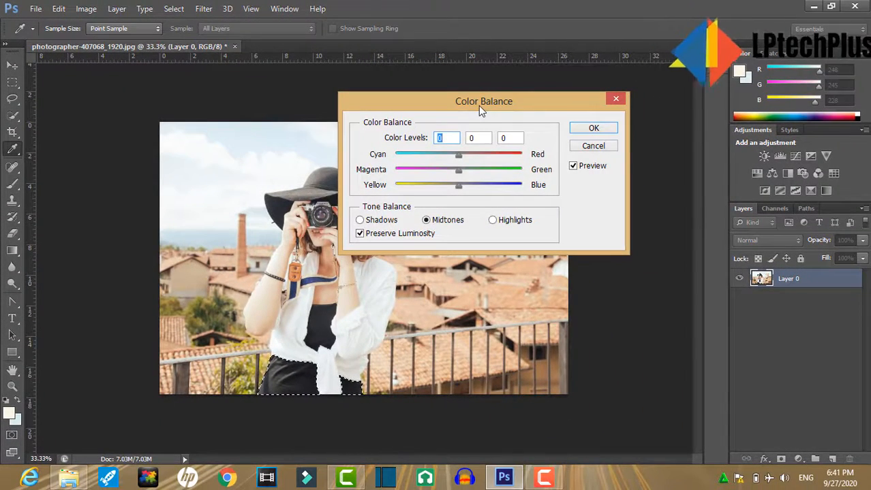
drag(479, 106, 468, 99)
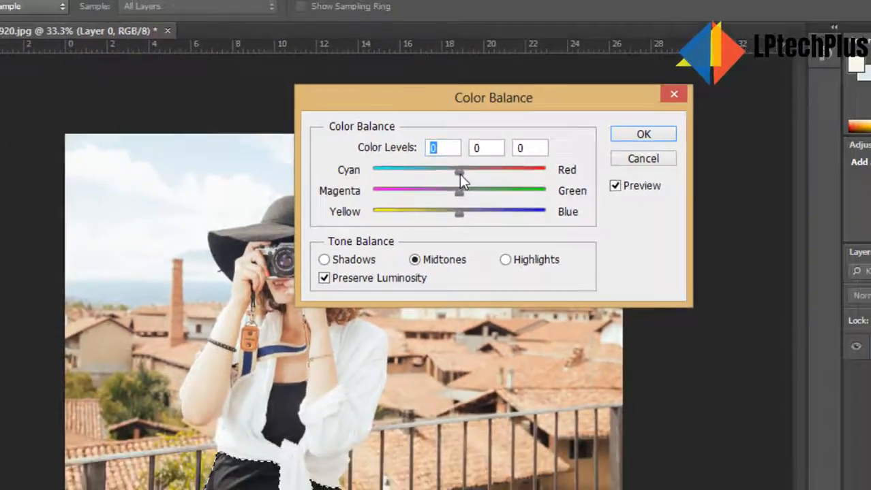
drag(459, 173, 394, 150)
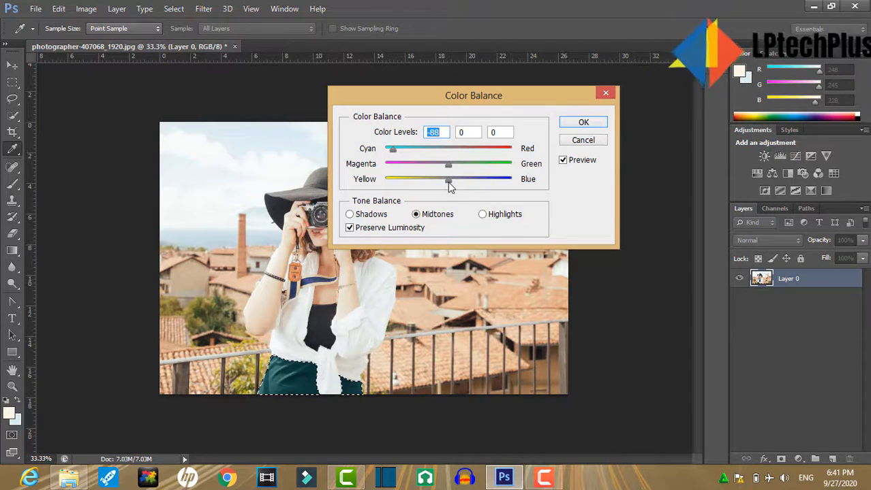
drag(449, 185, 514, 184)
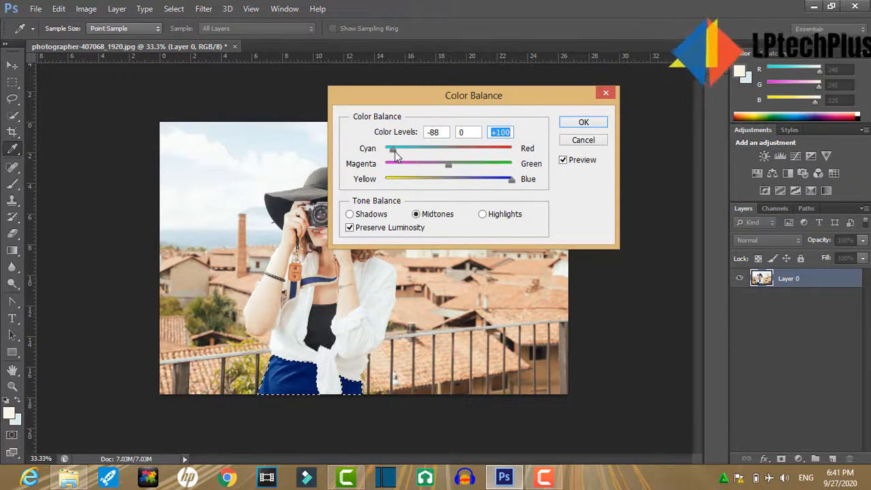
drag(396, 154, 425, 150)
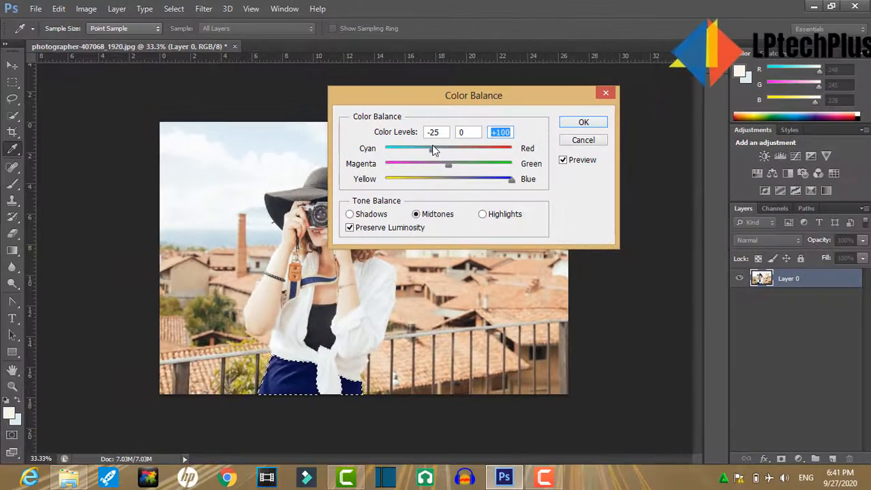
drag(434, 150, 424, 150)
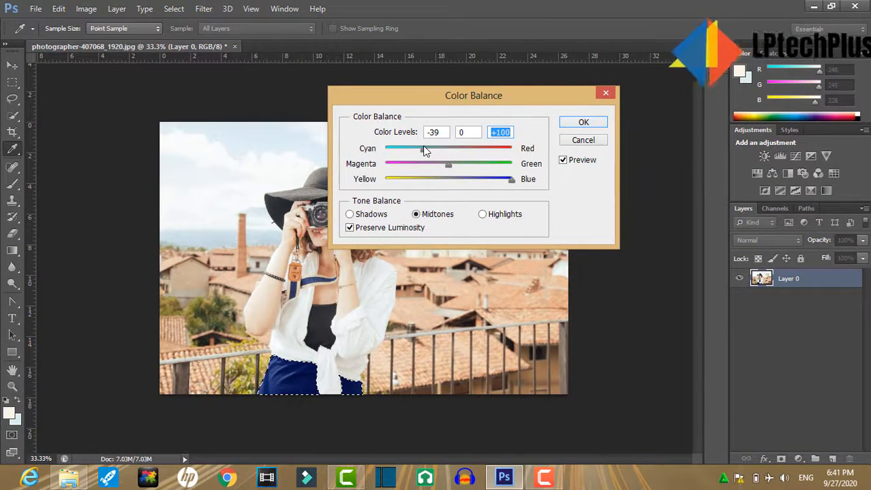
click(423, 150)
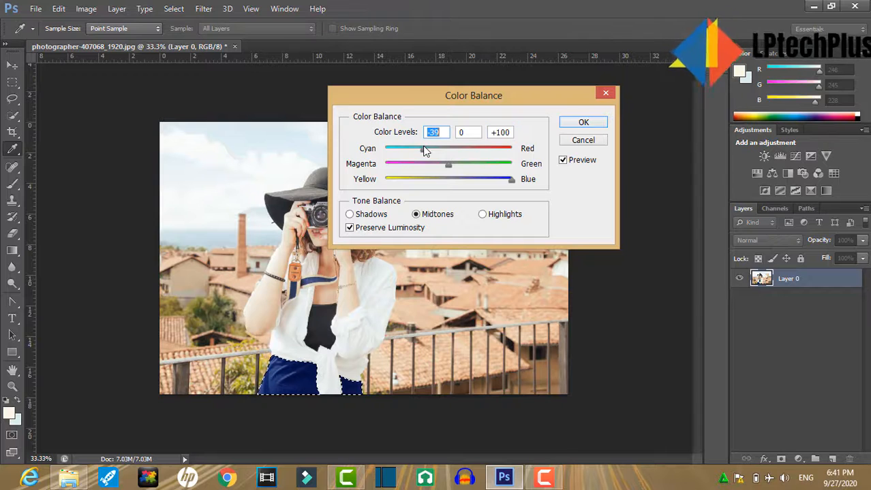
click(574, 125)
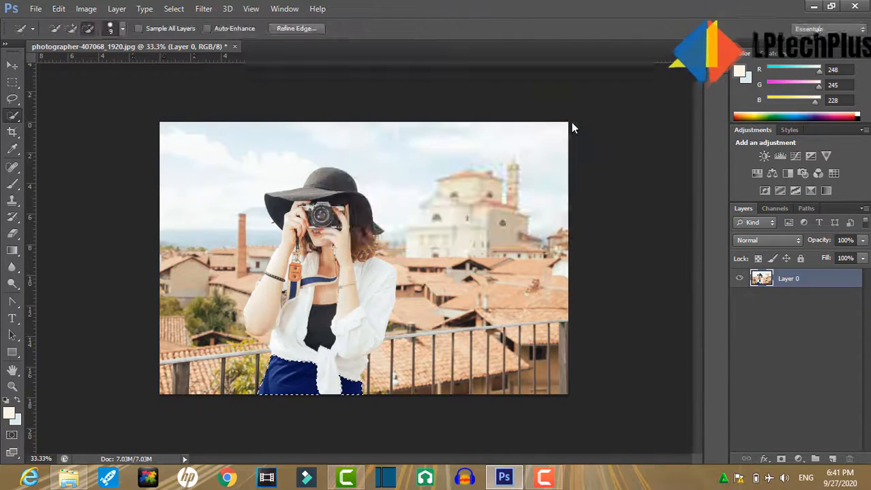
- Drop the trousers selection and select the woman's black top with the Quick Selection tool in add mode
click(12, 65)
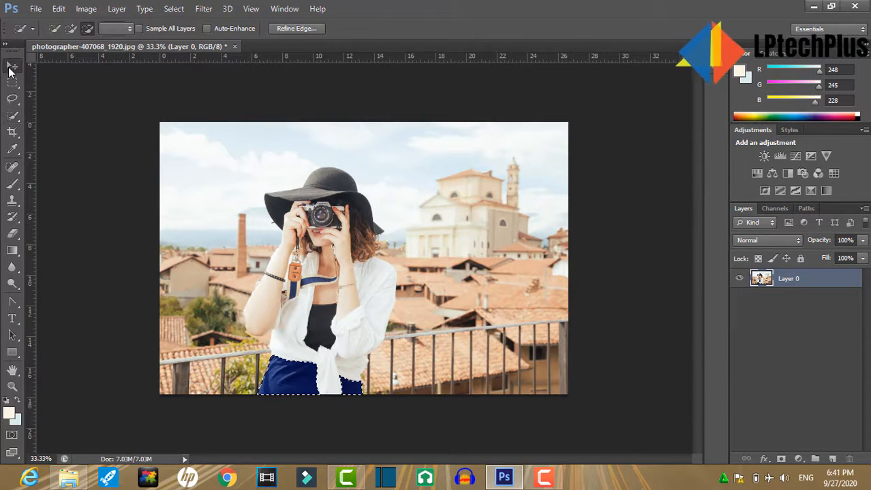
click(17, 116)
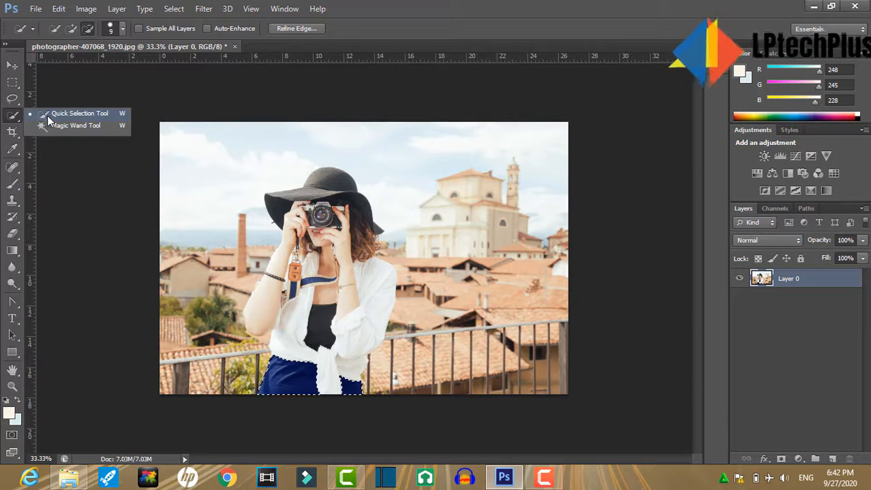
click(48, 120)
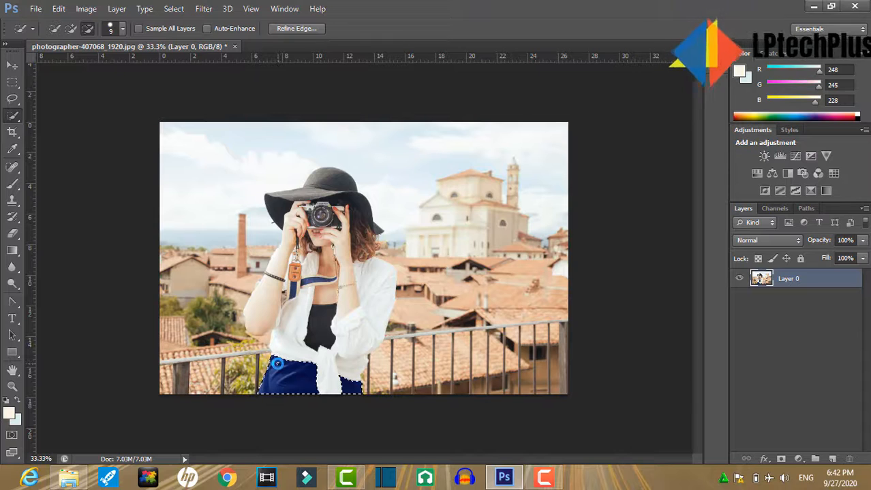
alt+click(277, 364)
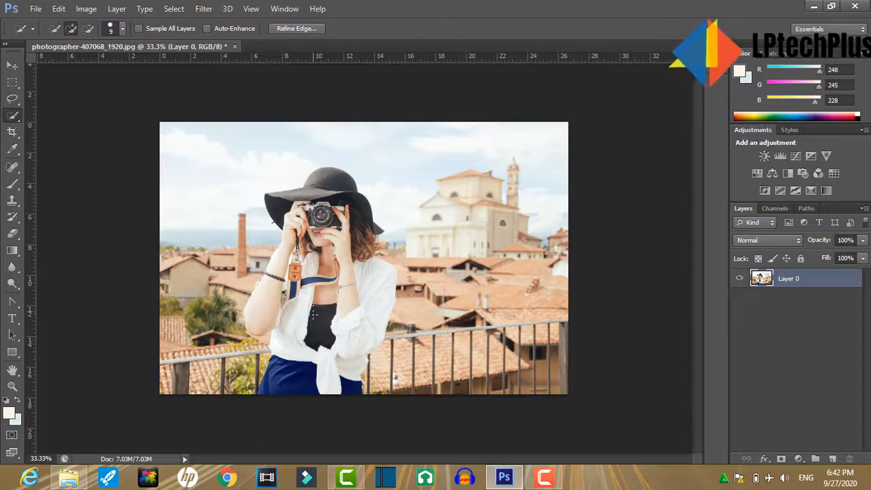
mouse_move(313, 314)
mouse_down()
mouse_move(321, 339)
mouse_move(315, 318)
mouse_up()
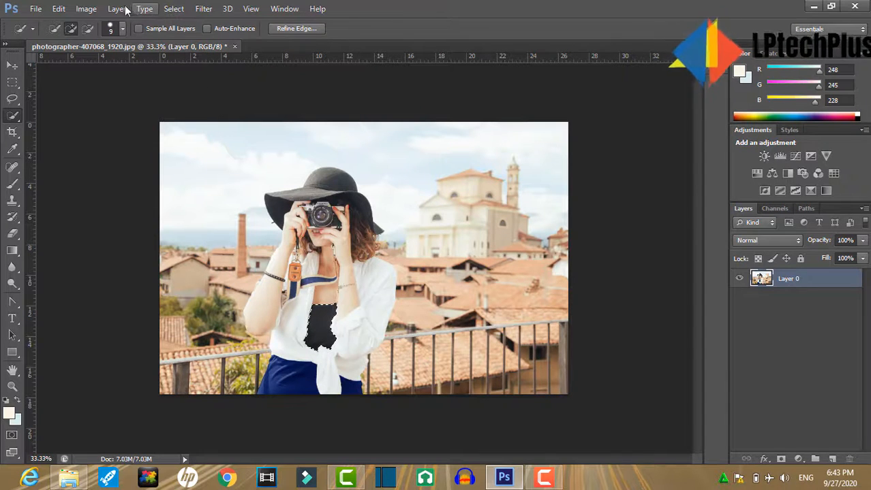
- Recolour the selected top blue with Color Balance, shifting the midtones to -85 cyan and strongly toward blue, and deselect it
click(89, 9)
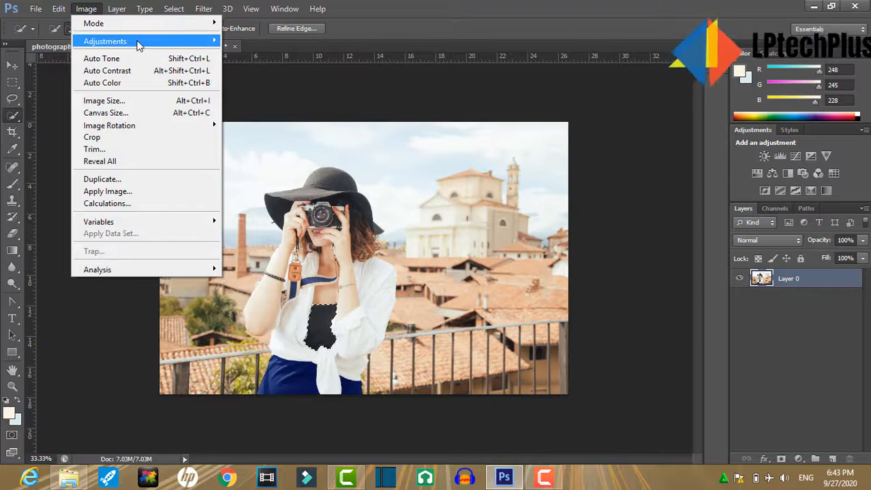
mouse_move(136, 42)
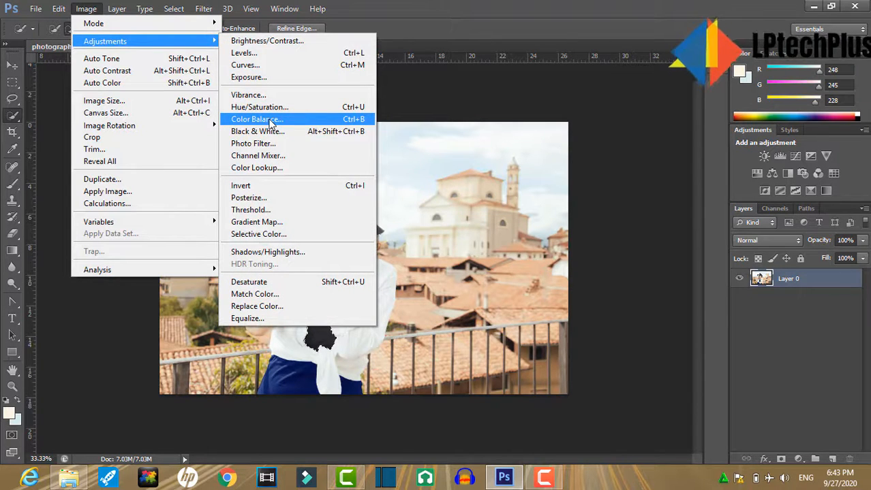
click(271, 121)
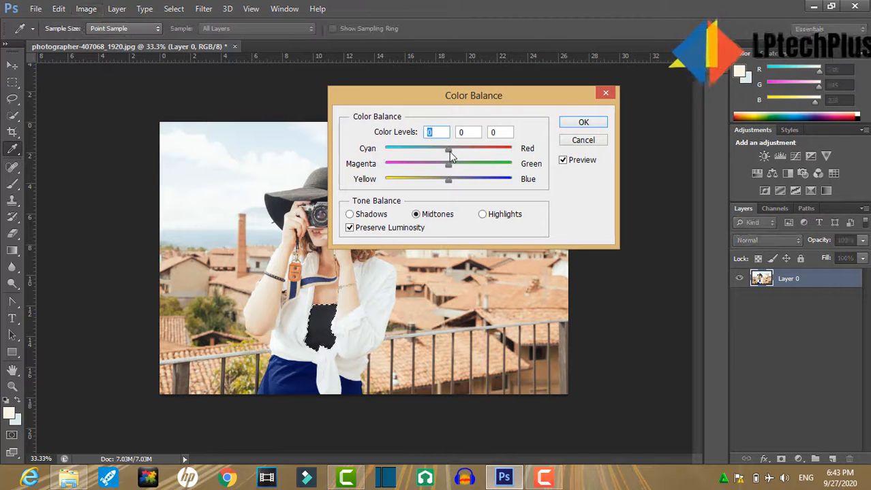
drag(449, 153, 397, 154)
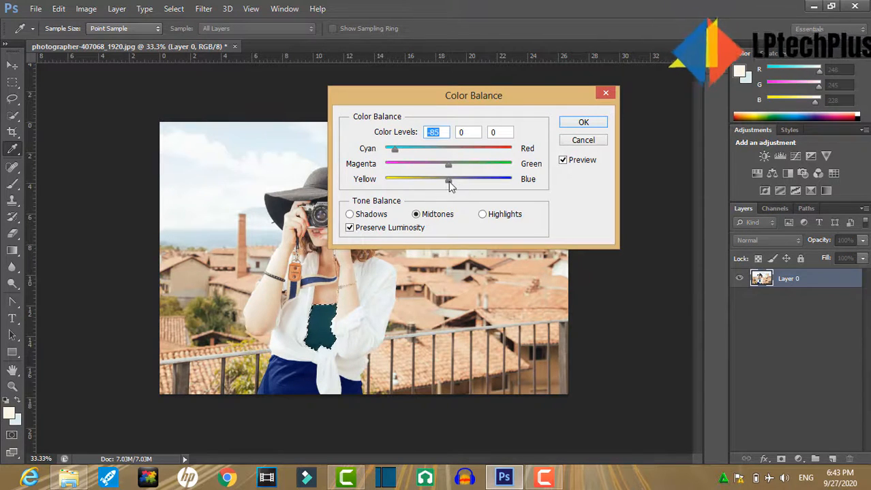
drag(449, 186, 510, 180)
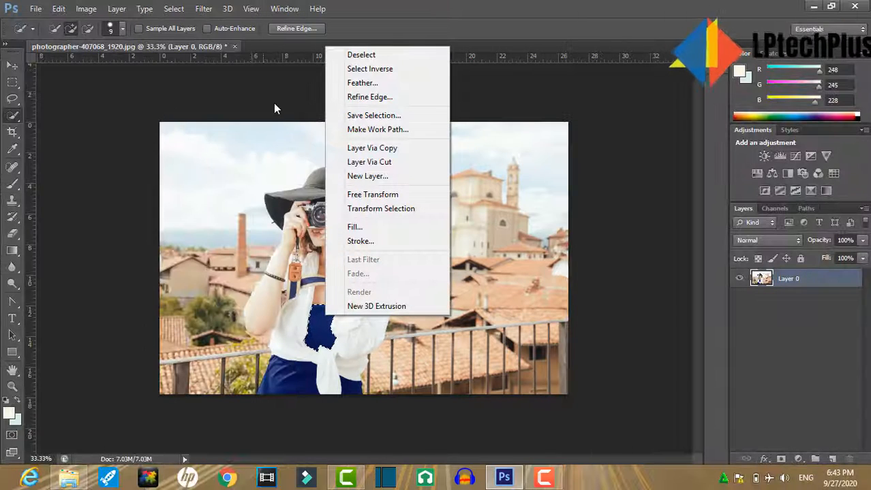
click(360, 55)
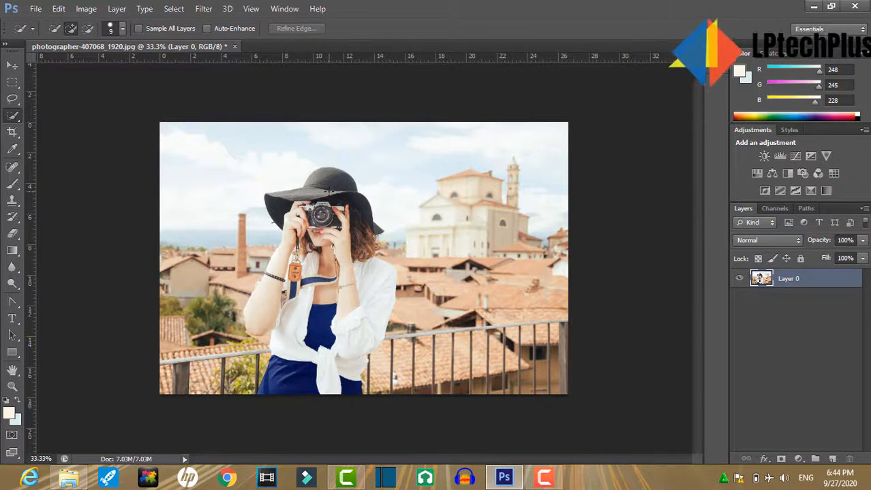
- Select the black hat with the Quick Selection tool, adding missed parts and subtracting areas outside the hat
right_click(18, 118)
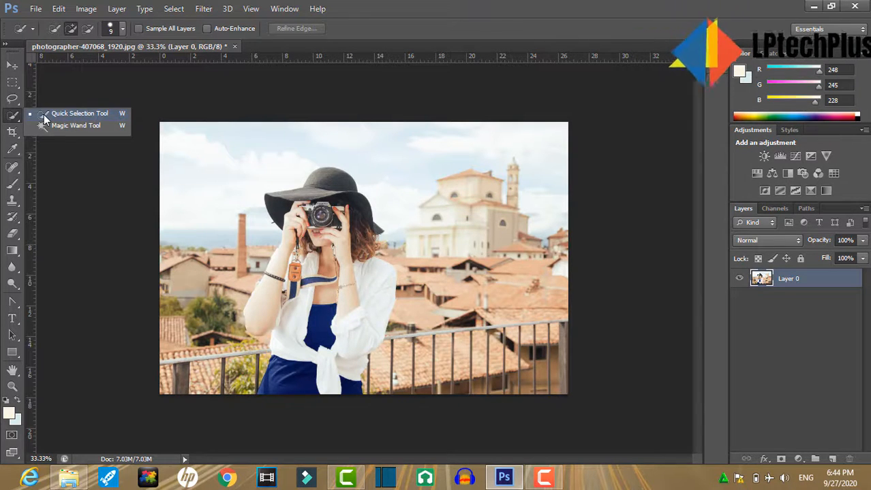
click(44, 115)
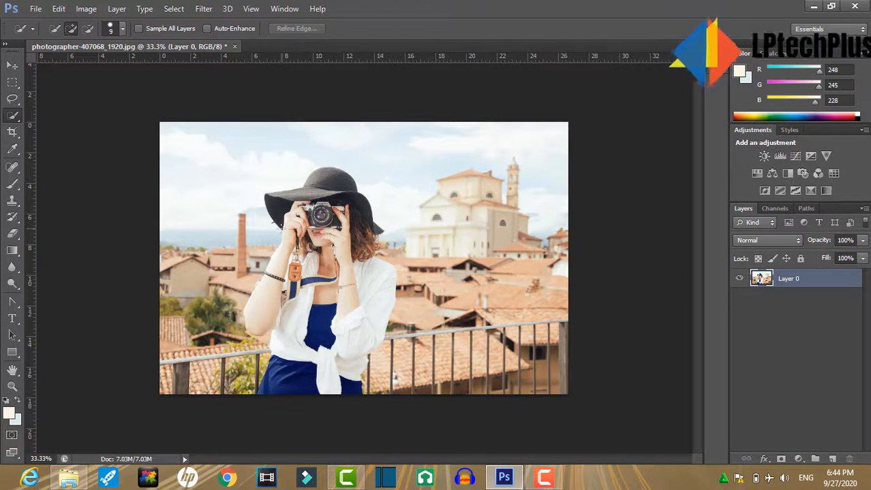
drag(289, 198, 267, 214)
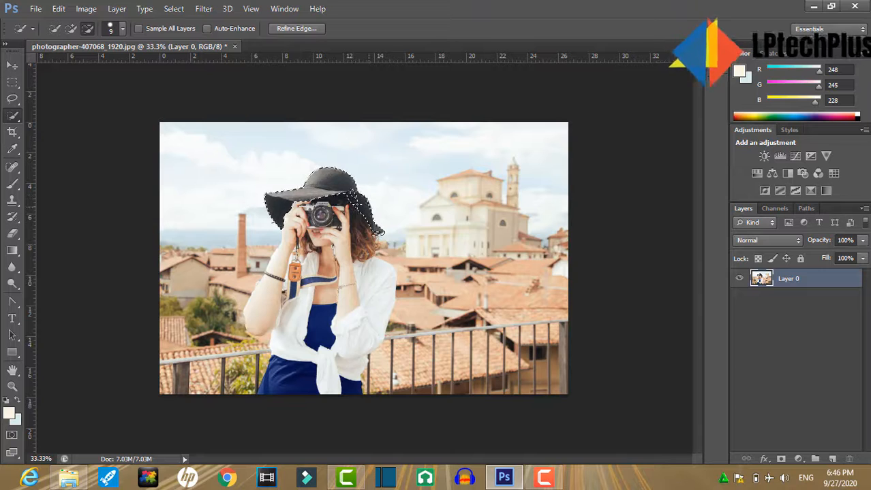
click(72, 30)
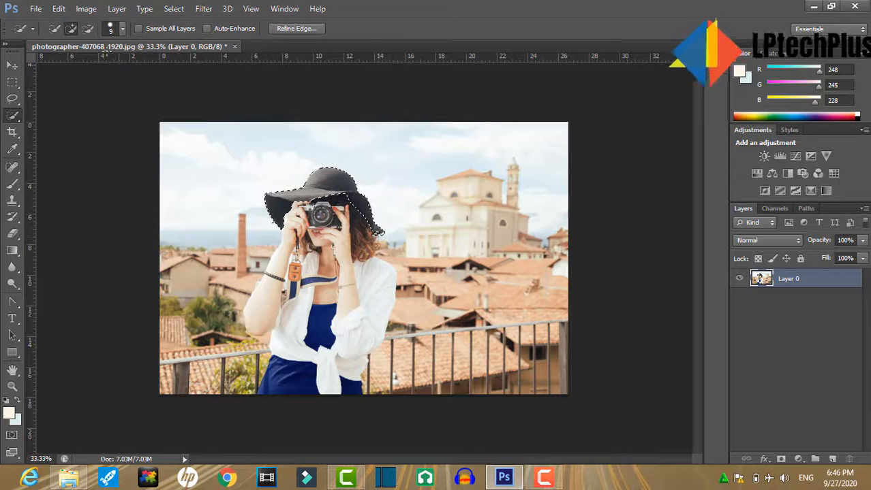
click(87, 29)
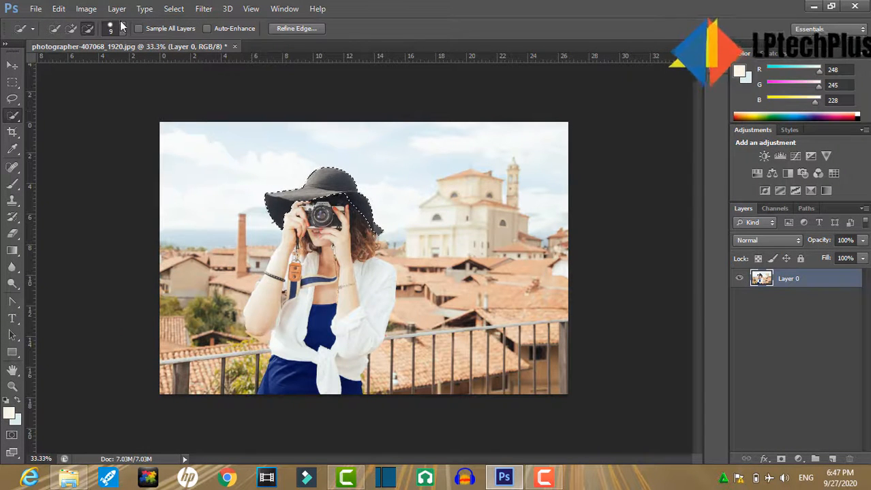
- Recolour the selected hat deep red with Color Balance, shifting the midtones to +92 red and strongly toward magenta
click(86, 8)
mouse_move(136, 41)
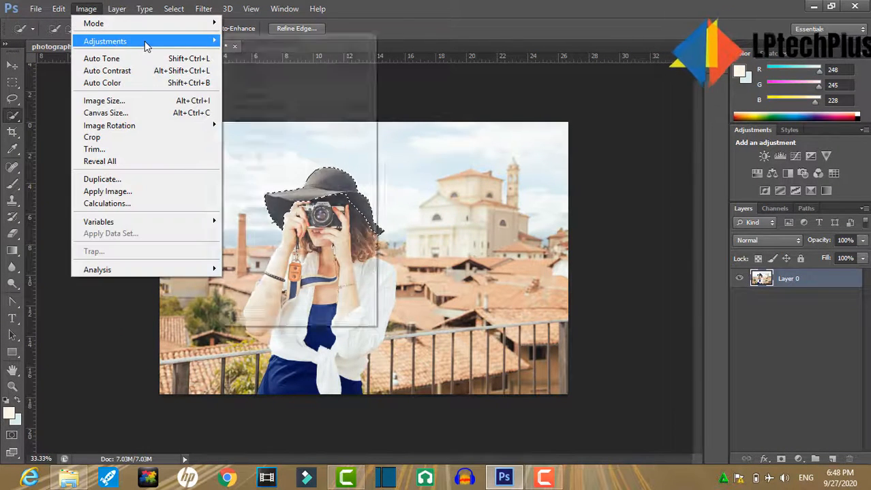
click(284, 119)
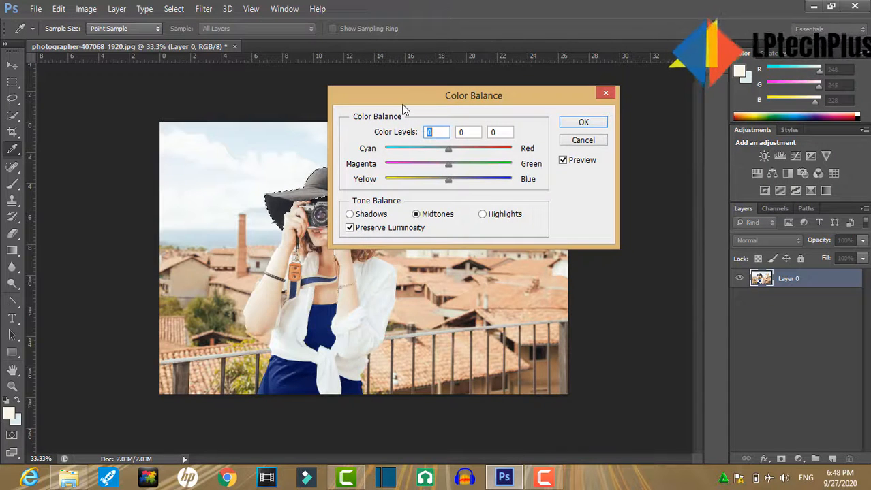
drag(403, 107, 452, 84)
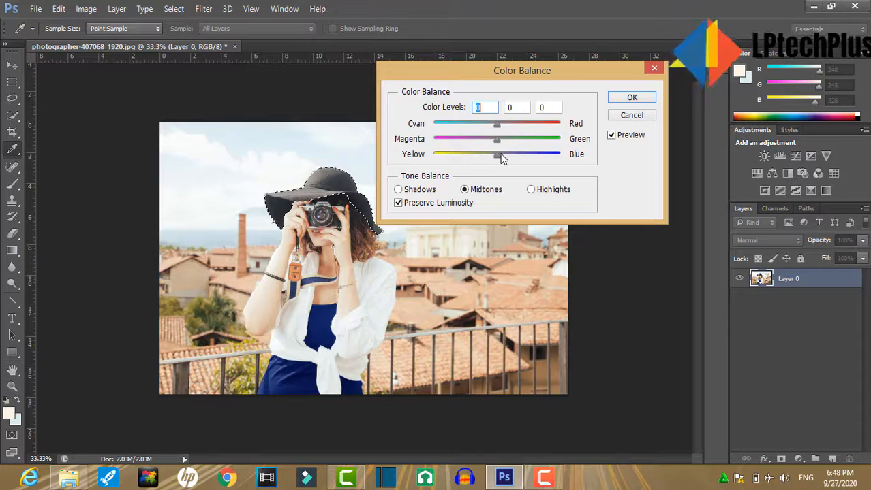
drag(498, 126, 553, 124)
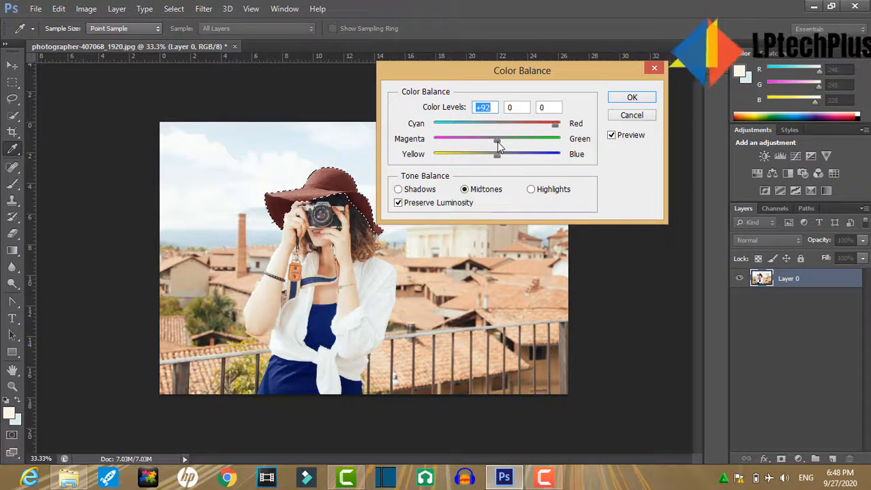
drag(487, 141, 452, 141)
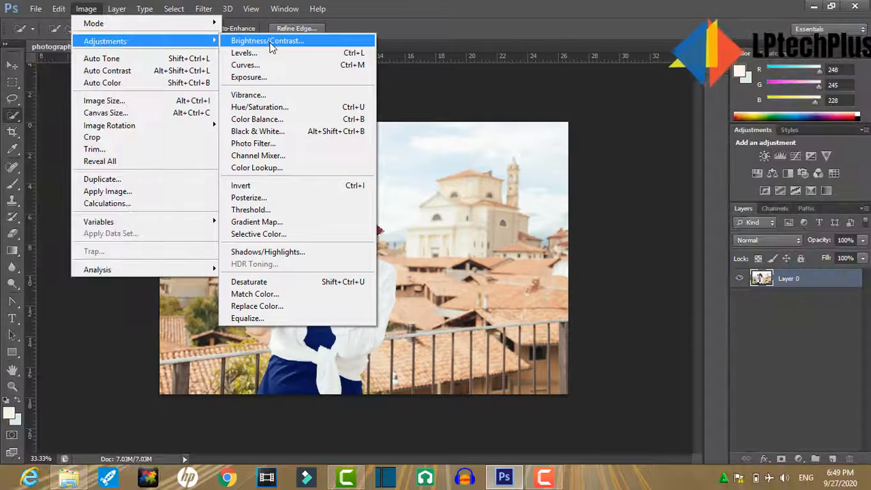
- Intensify the hat's red with Brightness/Contrast at brightness 9 and contrast 100, and deselect the hat
click(268, 42)
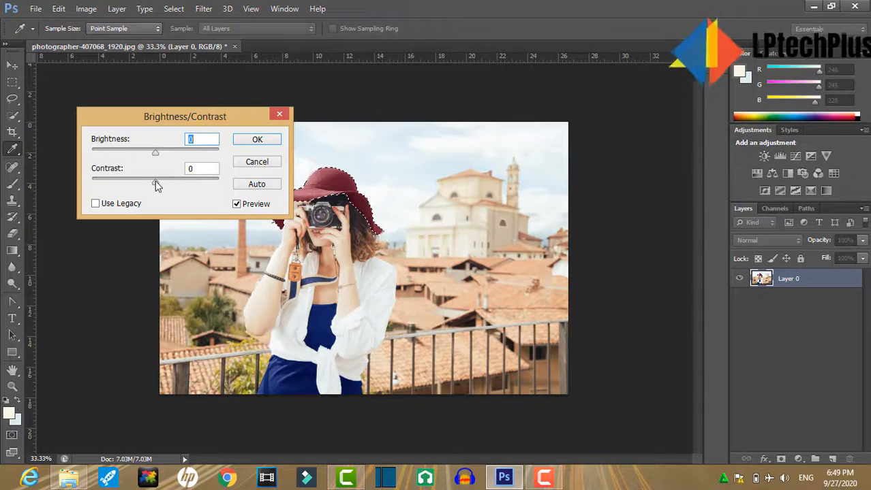
drag(156, 186, 222, 190)
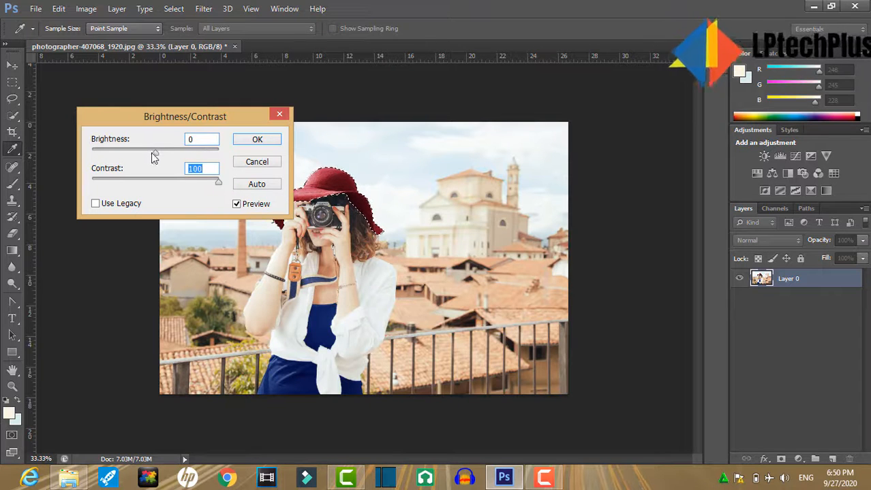
mouse_move(156, 156)
mouse_down()
mouse_move(194, 156)
mouse_move(99, 156)
mouse_move(170, 154)
mouse_move(160, 156)
mouse_up()
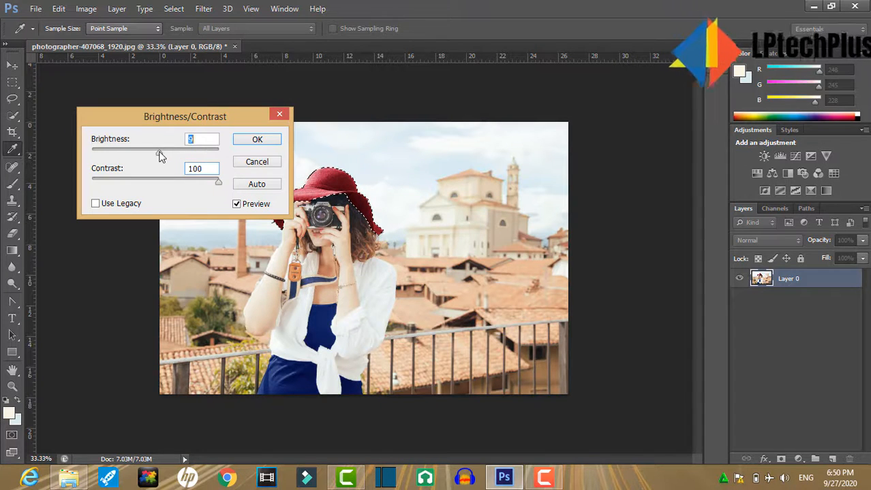
click(265, 140)
key(w)
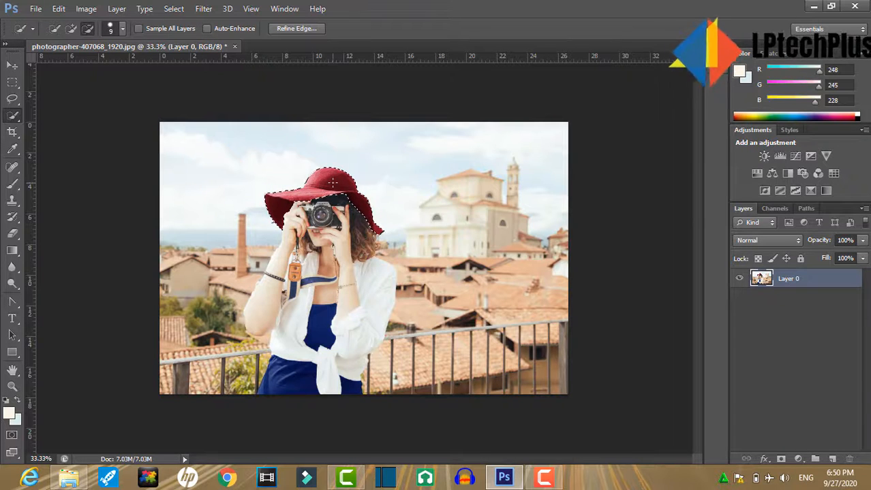
right_click(333, 185)
click(366, 194)
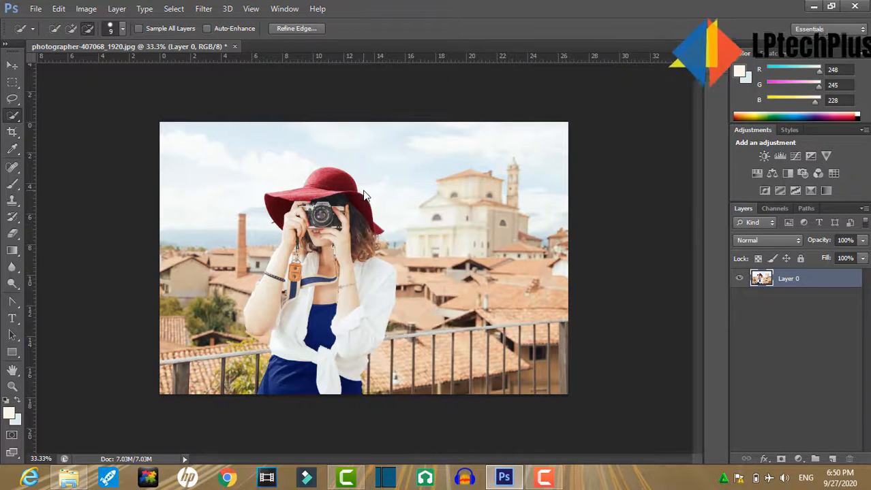